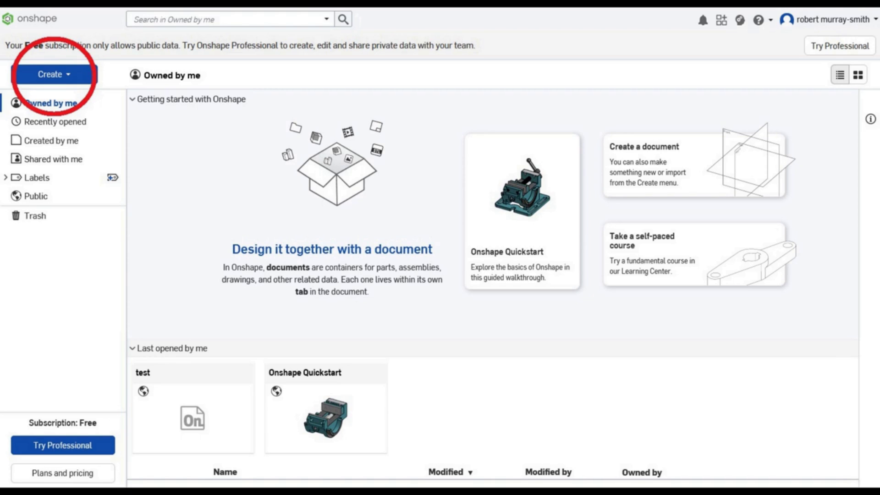
# - Create a new Onshape document named 'test' and open its Part Studio 1
pyautogui.click(54, 74)
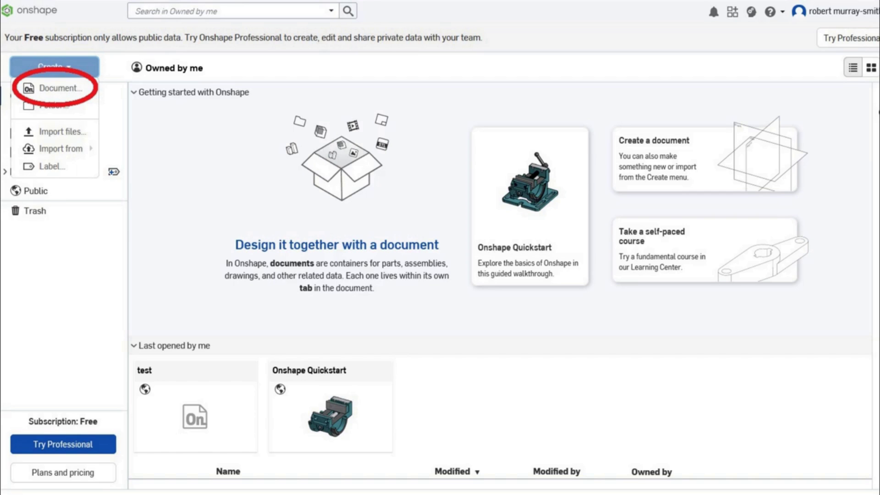
pyautogui.click(60, 88)
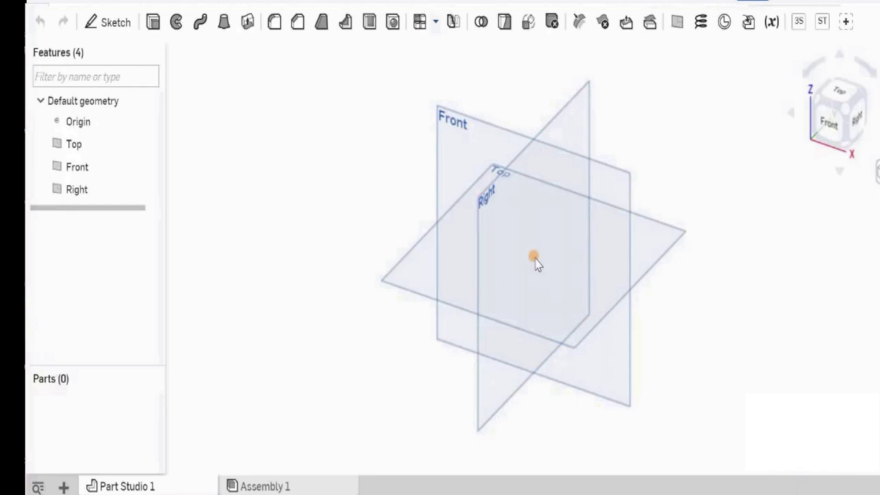
pyautogui.click(422, 275)
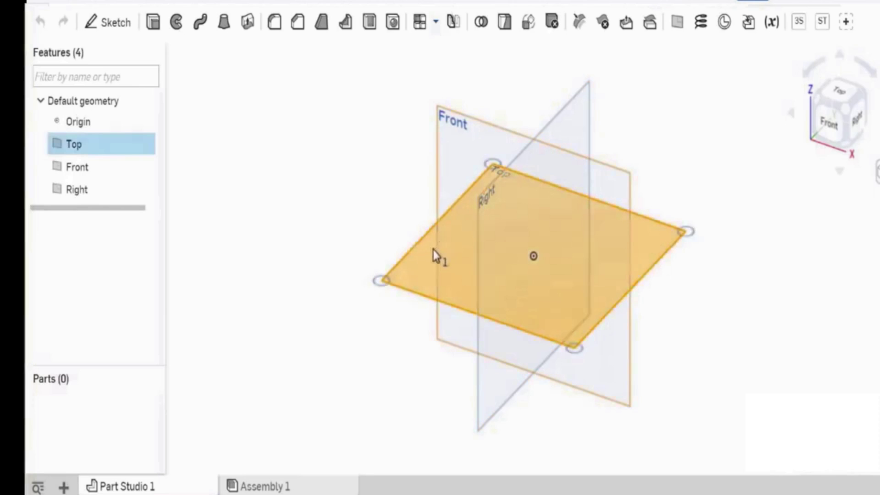
pyautogui.click(452, 170)
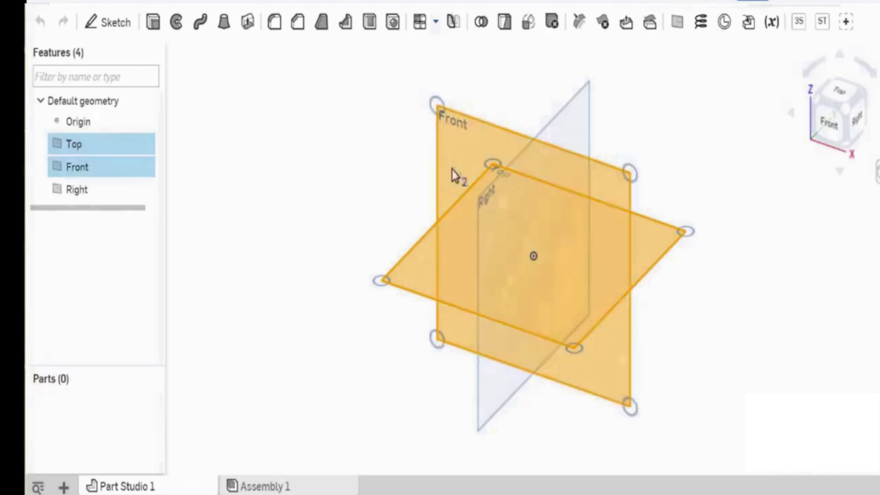
pyautogui.click(451, 169)
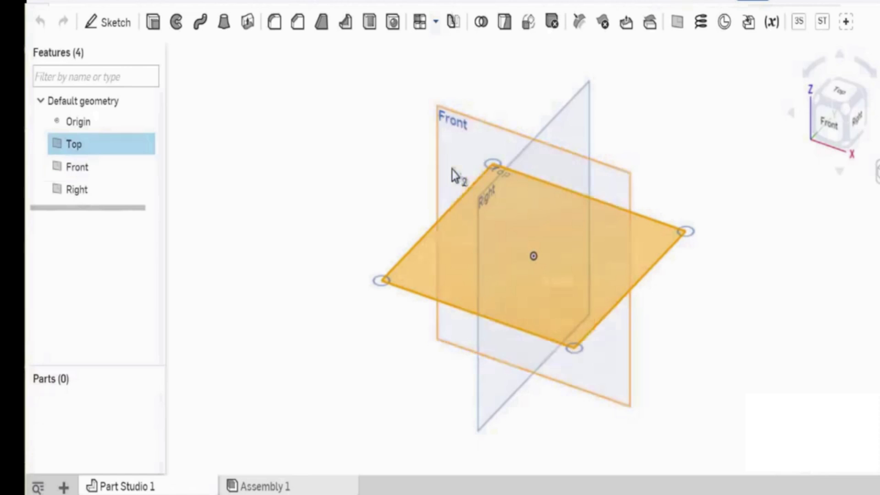
pyautogui.click(418, 265)
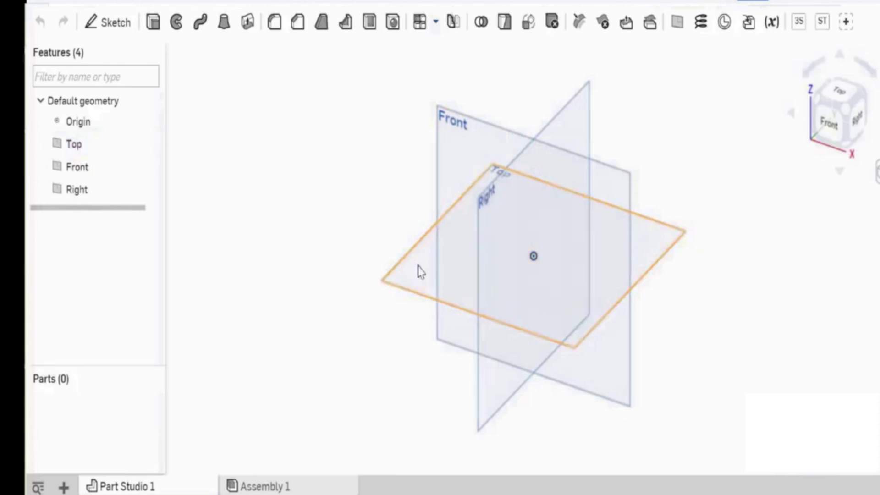
pyautogui.click(420, 254)
pyautogui.click(447, 182)
pyautogui.click(389, 200)
pyautogui.click(437, 256)
pyautogui.click(456, 176)
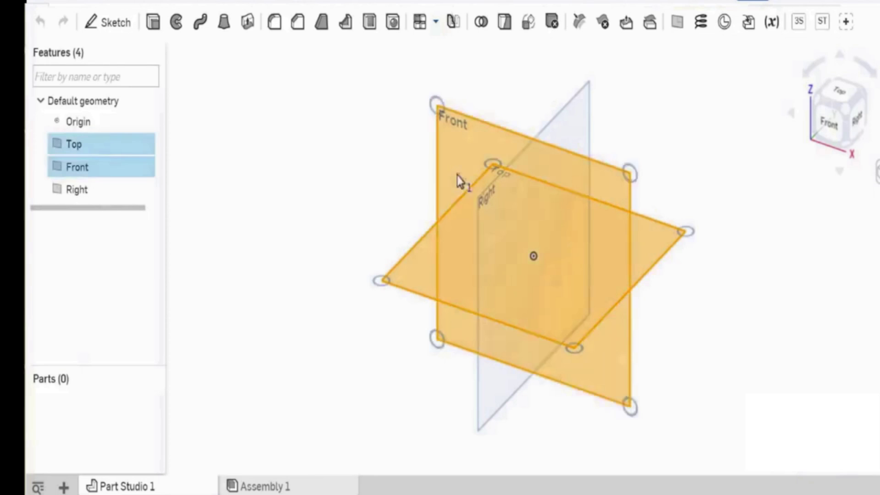
pyautogui.click(385, 194)
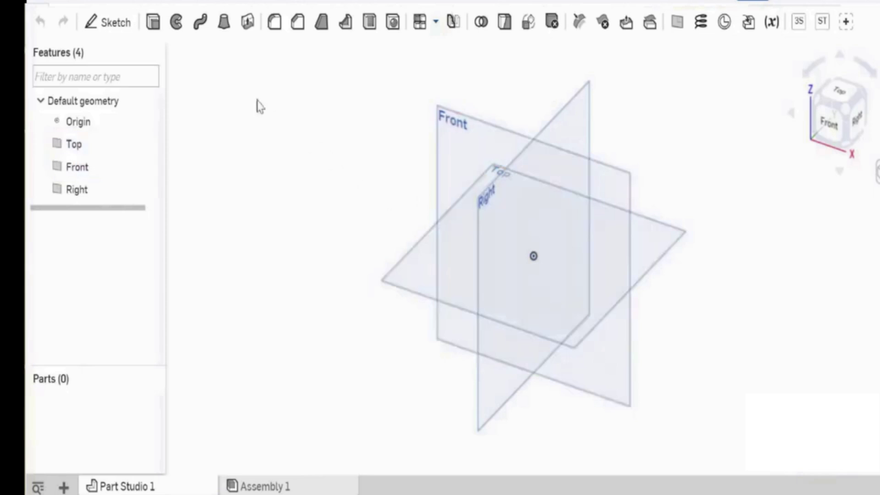
pyautogui.click(154, 26)
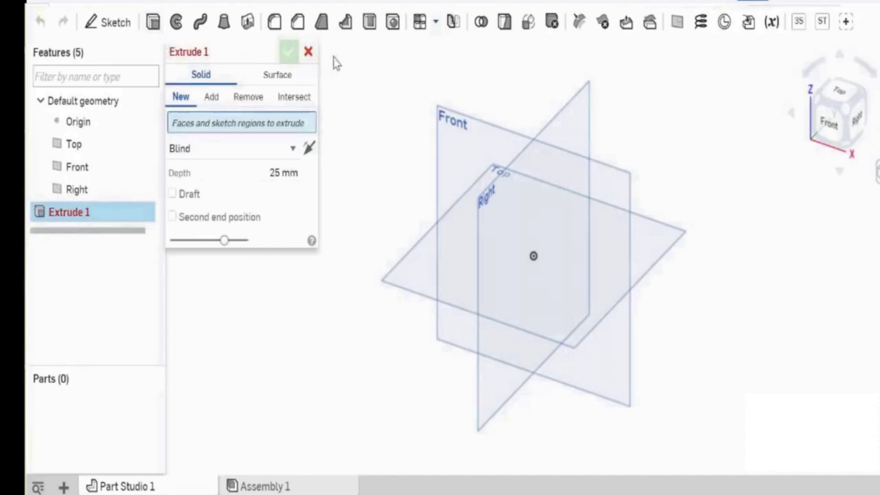
pyautogui.press('Escape')
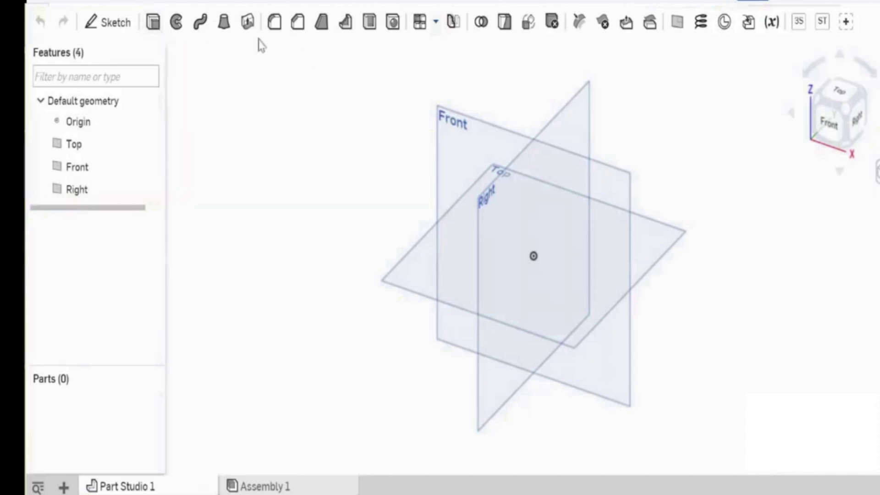
pyautogui.click(178, 23)
pyautogui.press('Escape')
# - Zoom and orbit the view around the default Top, Front and Right planes
pyautogui.scroll(5, 523, 235)
pyautogui.scroll(-3, 525, 238)
pyautogui.scroll(-2, 522, 134)
pyautogui.scroll(3, 542, 378)
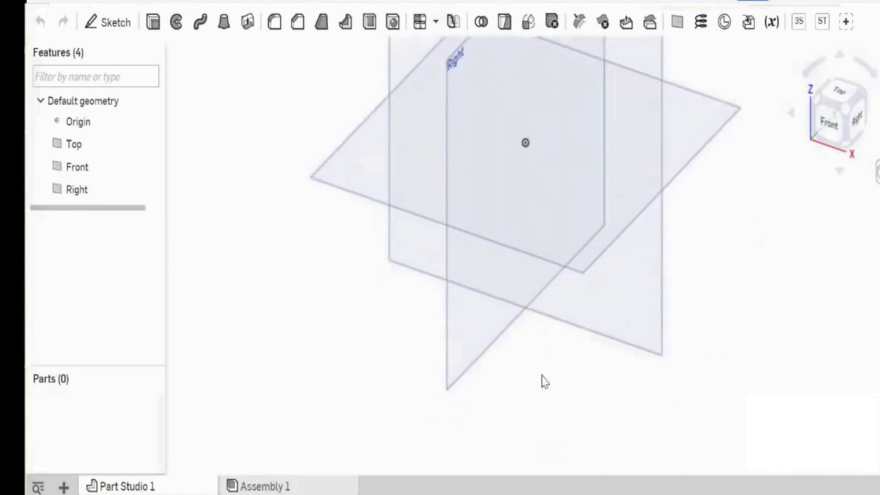
pyautogui.scroll(-2, 544, 361)
pyautogui.scroll(3, 520, 62)
pyautogui.scroll(-3, 531, 315)
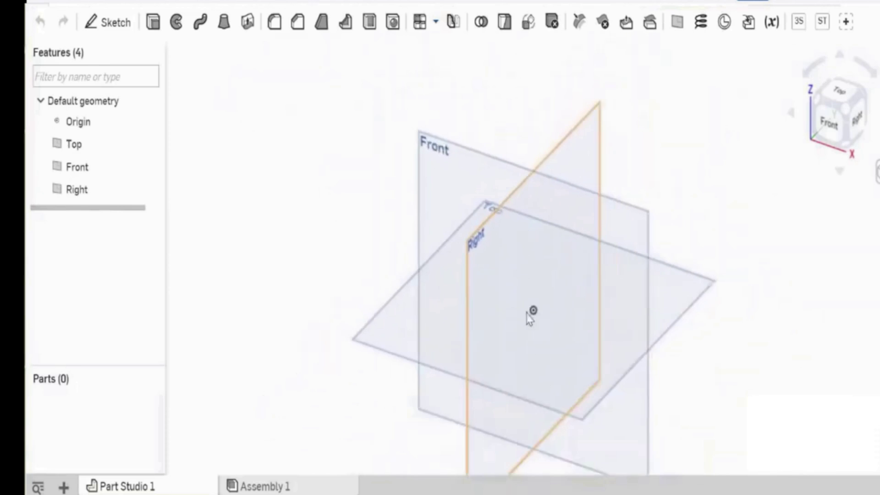
pyautogui.scroll(1, 532, 315)
pyautogui.scroll(-2, 531, 314)
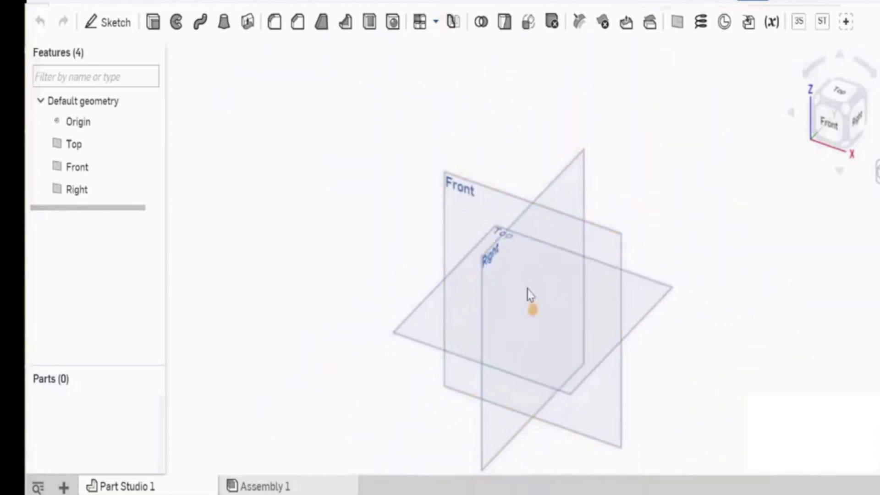
pyautogui.moveTo(528, 298); pyautogui.dragTo(560, 338, button='right')
pyautogui.scroll(3, 555, 313)
pyautogui.scroll(-3, 540, 188)
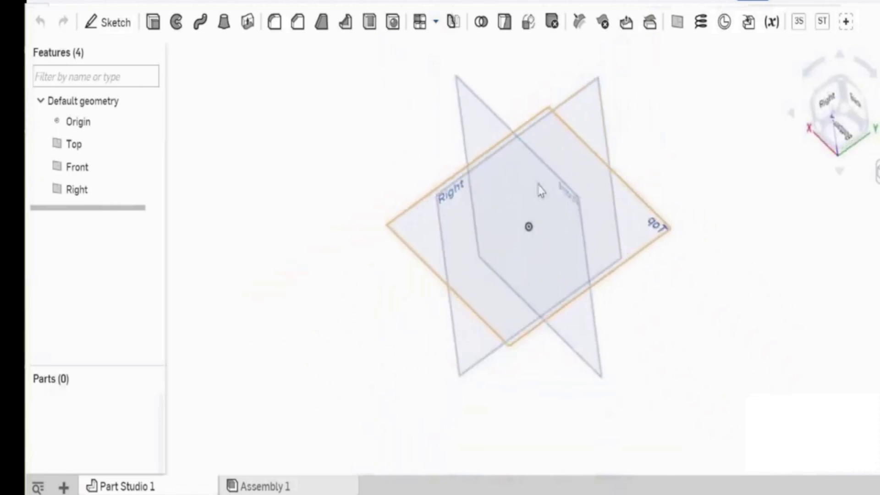
pyautogui.moveTo(540, 188); pyautogui.dragTo(605, 218, button='right')
pyautogui.scroll(3, 626, 189)
pyautogui.moveTo(625, 188); pyautogui.dragTo(585, 185, button='right')
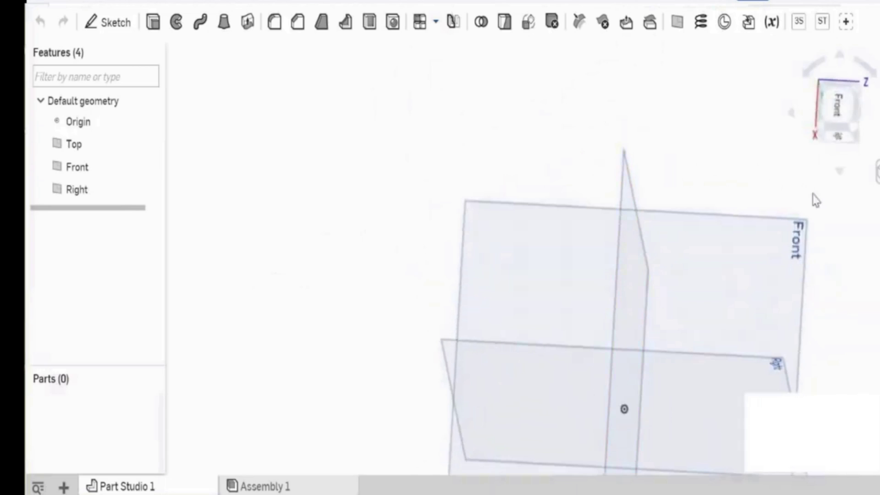
# - Return the view to the standard isometric angle and start a new sketch
pyautogui.rightClick(483, 129)
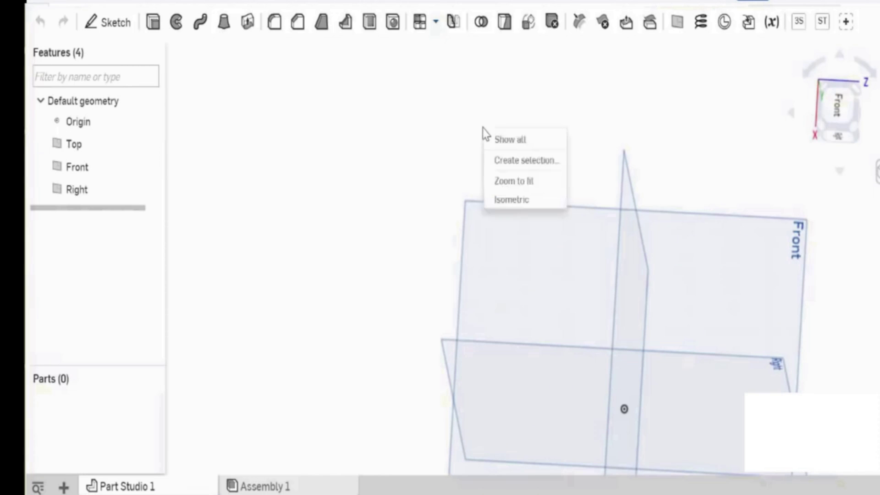
pyautogui.click(517, 200)
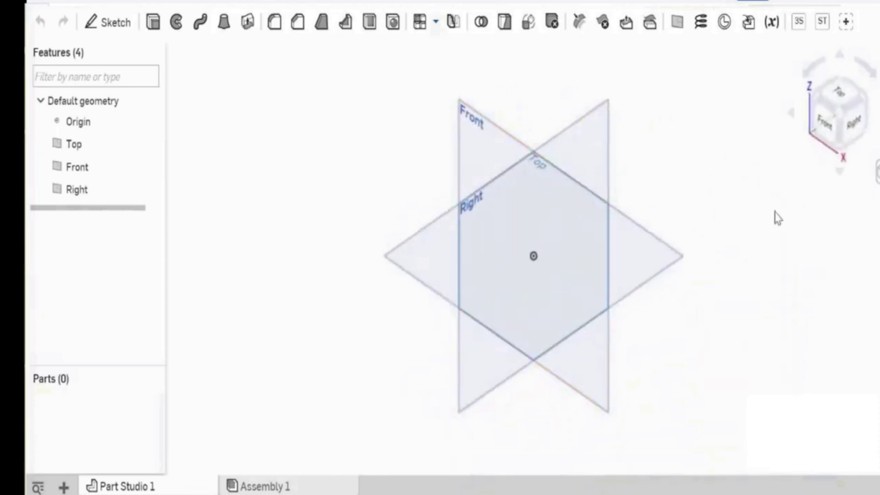
pyautogui.click(841, 120)
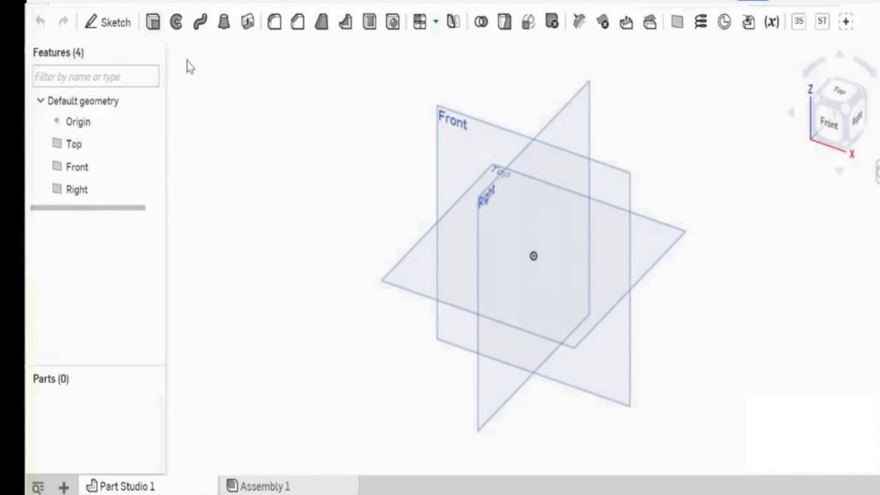
pyautogui.click(108, 27)
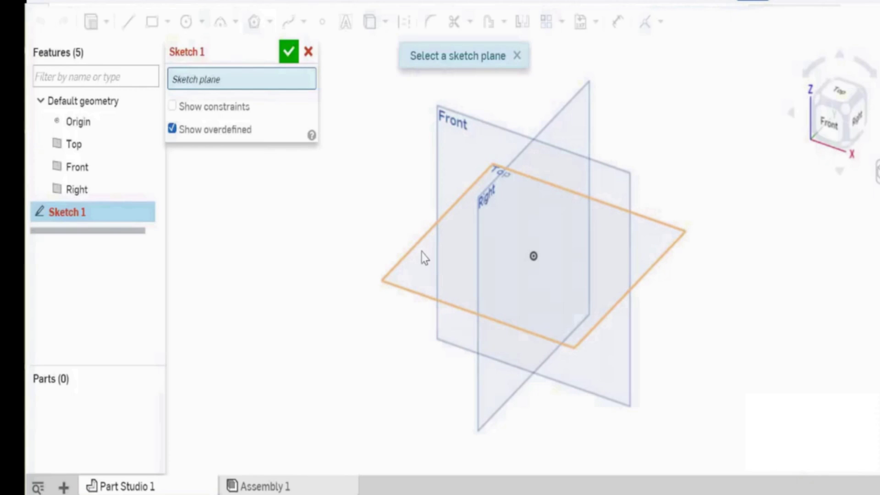
# - Set the Top plane as Sketch 1's plane, reselecting it after clearing the field
pyautogui.click(425, 258)
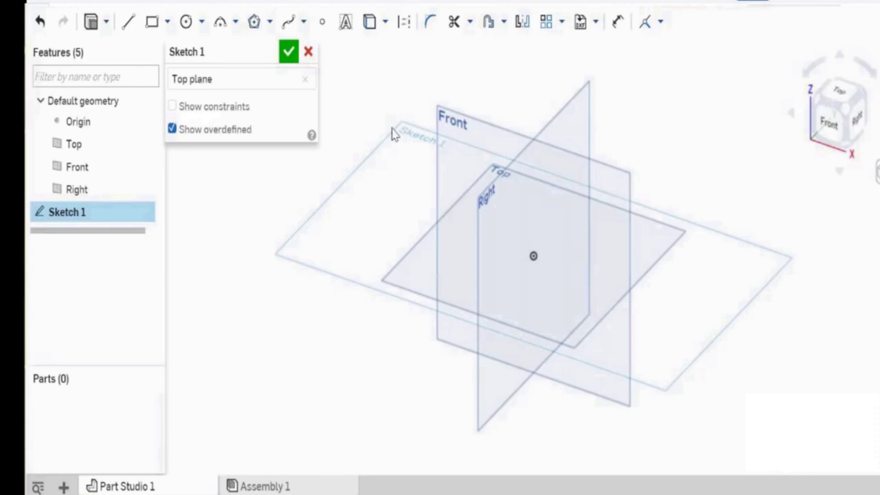
pyautogui.click(304, 80)
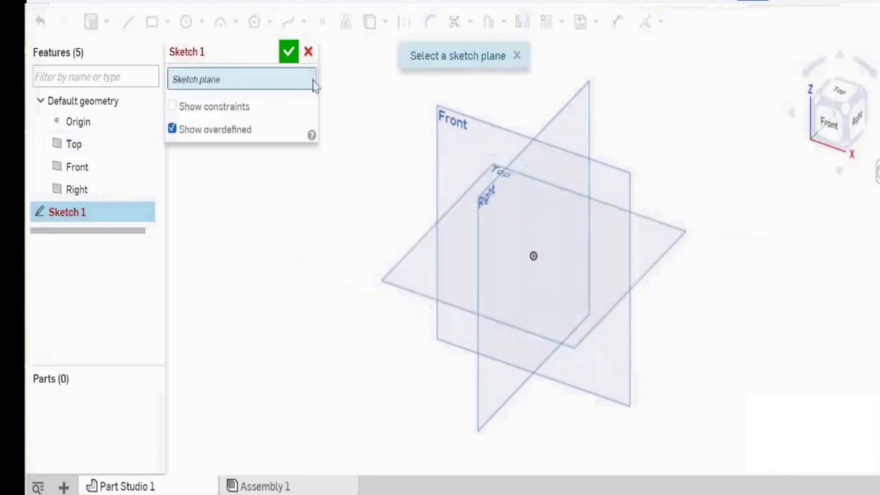
pyautogui.click(432, 245)
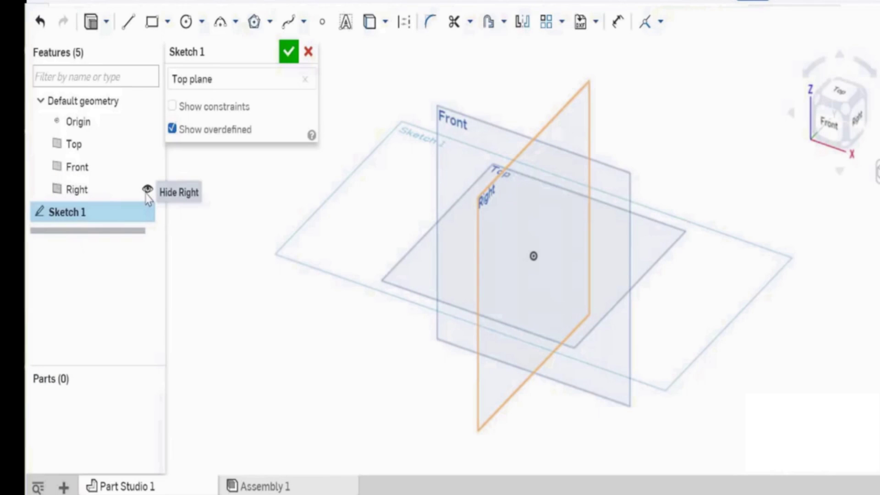
# - Turn off visibility of the Top, Front and Right planes in the Features list
pyautogui.click(148, 145)
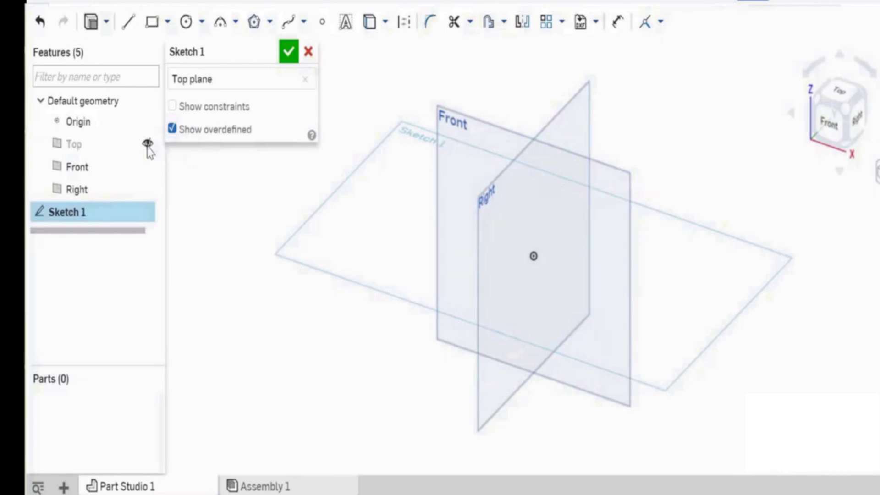
pyautogui.click(148, 169)
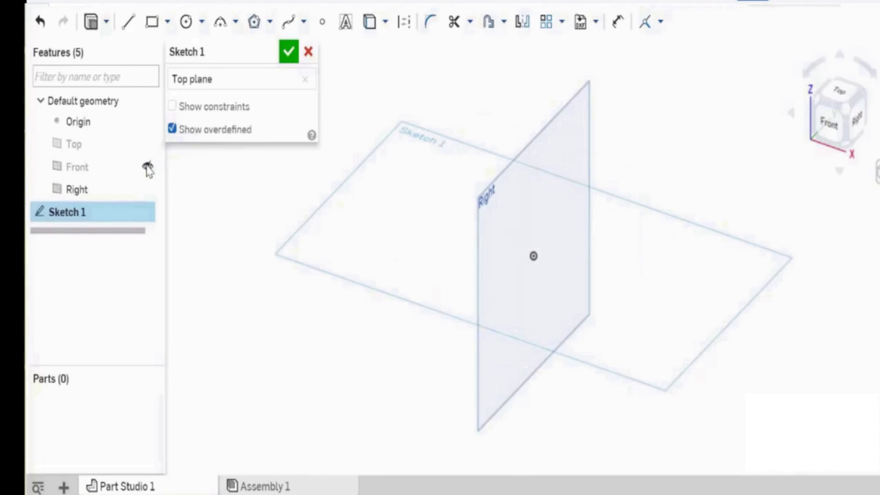
pyautogui.click(147, 189)
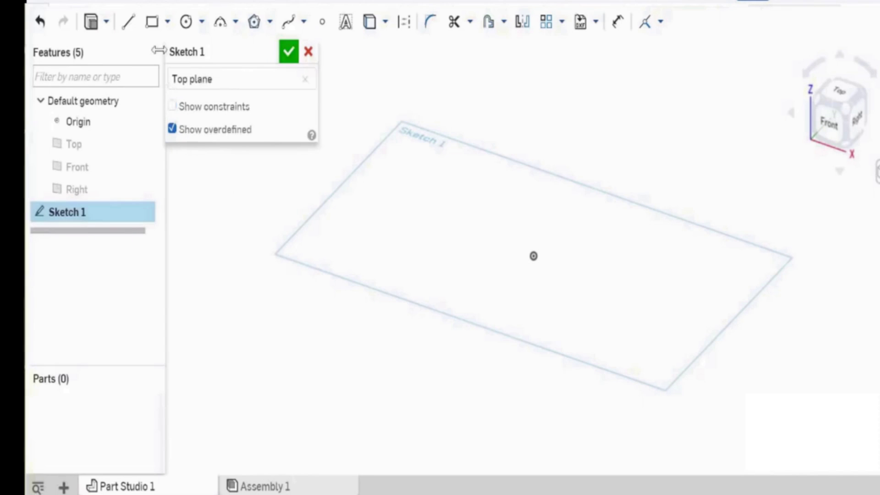
# - Draw a center-point rectangle from the sketch origin, roughly 152 units wide
pyautogui.click(168, 23)
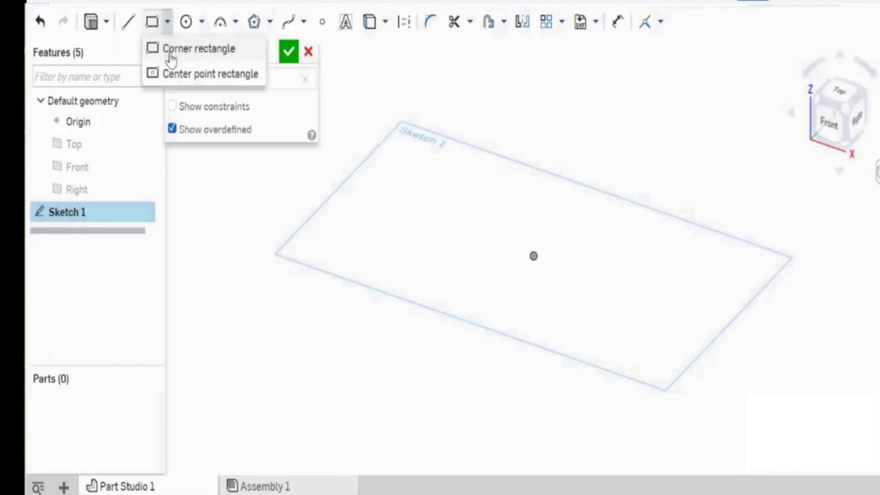
pyautogui.click(170, 74)
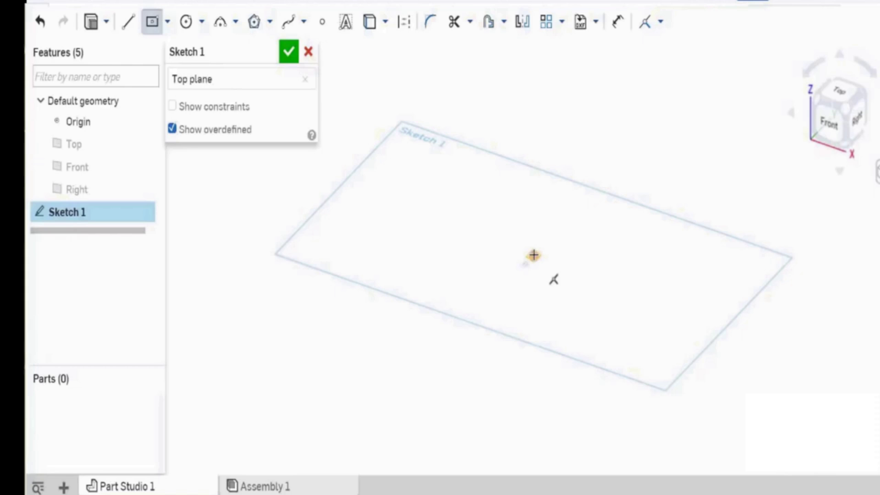
pyautogui.click(533, 256)
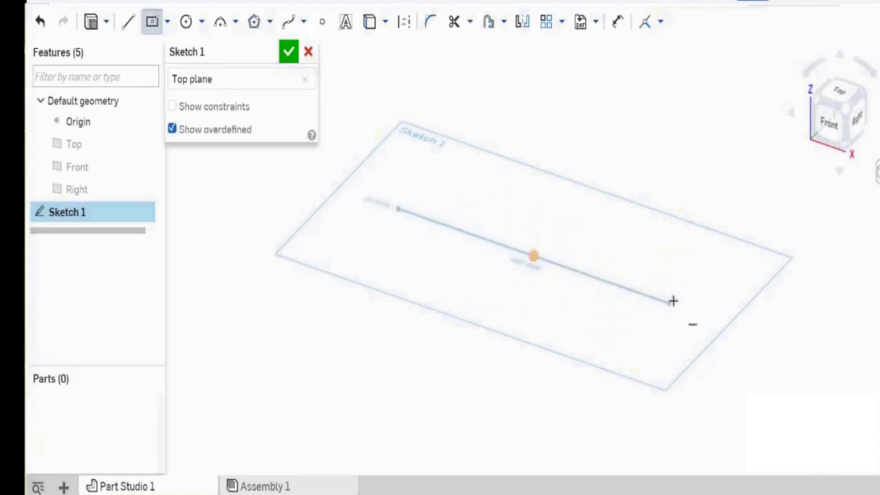
pyautogui.click(666, 256)
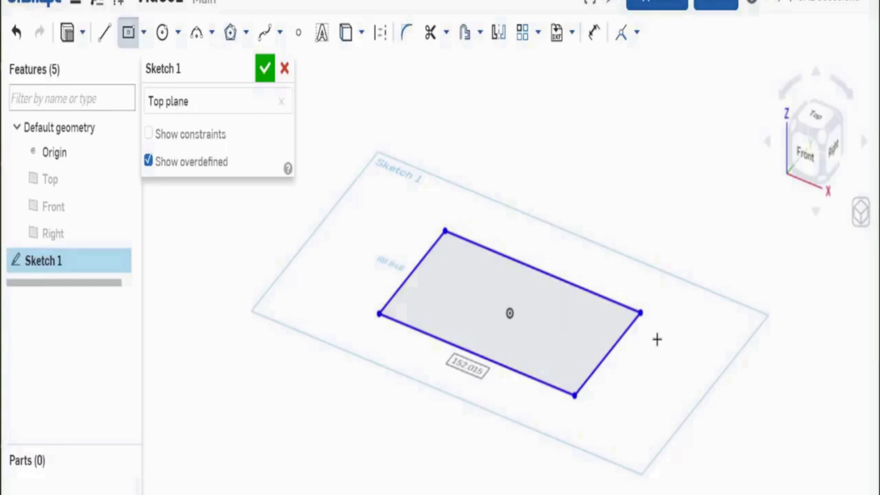
# - View the sketch normal to its plane and dimension the rectangle's right edge to 2 in
pyautogui.rightClick(657, 339)
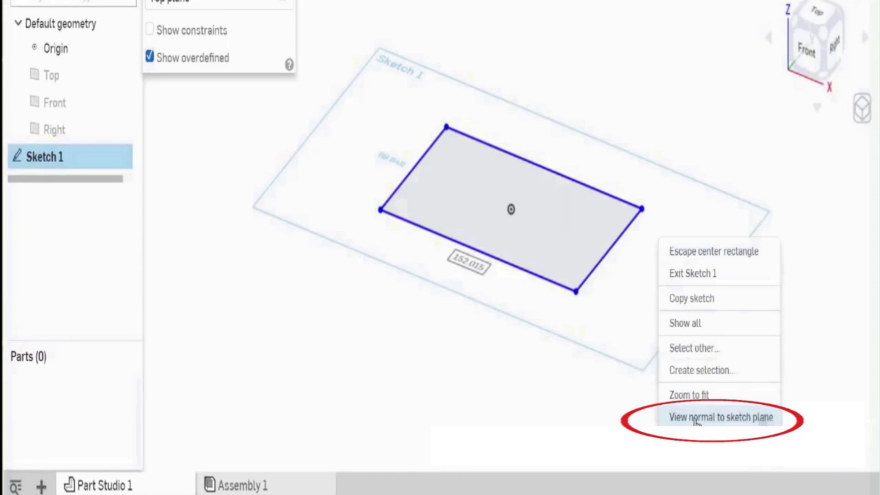
pyautogui.click(698, 418)
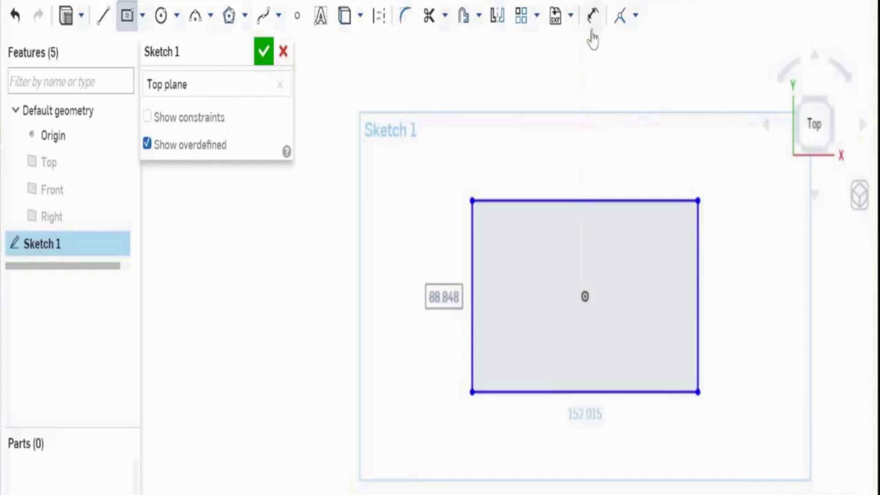
pyautogui.click(592, 22)
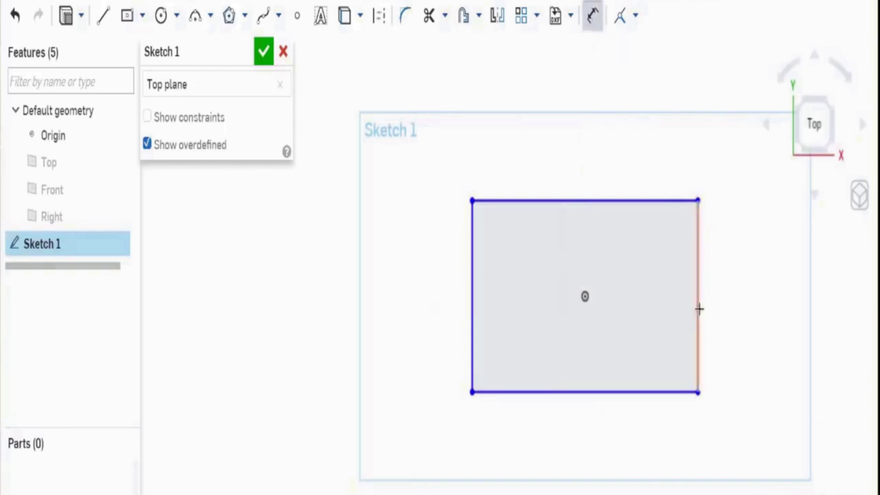
pyautogui.click(699, 309)
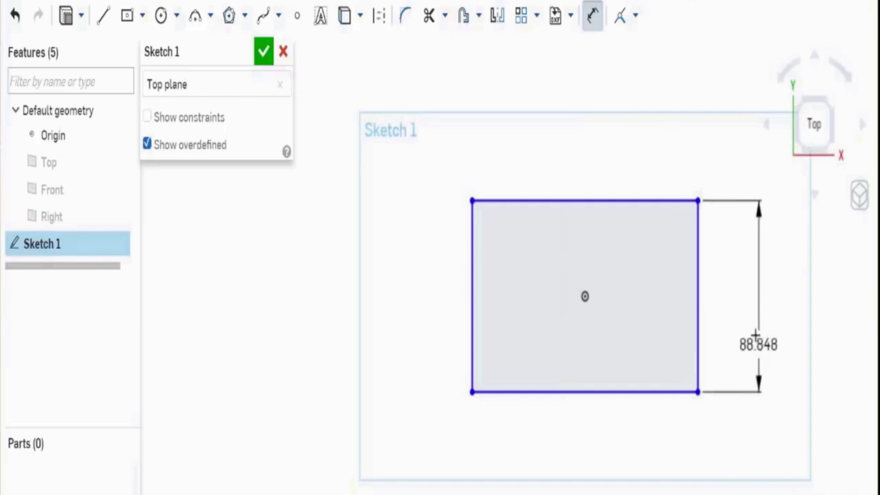
pyautogui.click(750, 298)
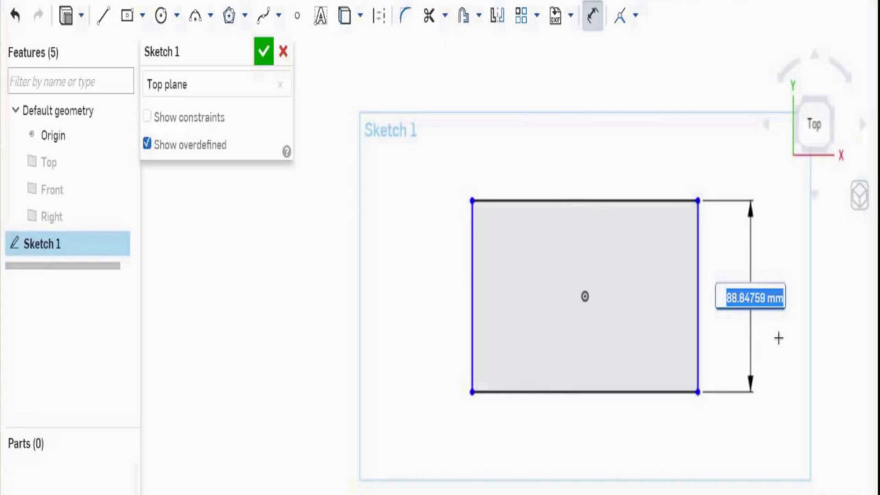
pyautogui.write('2 in')
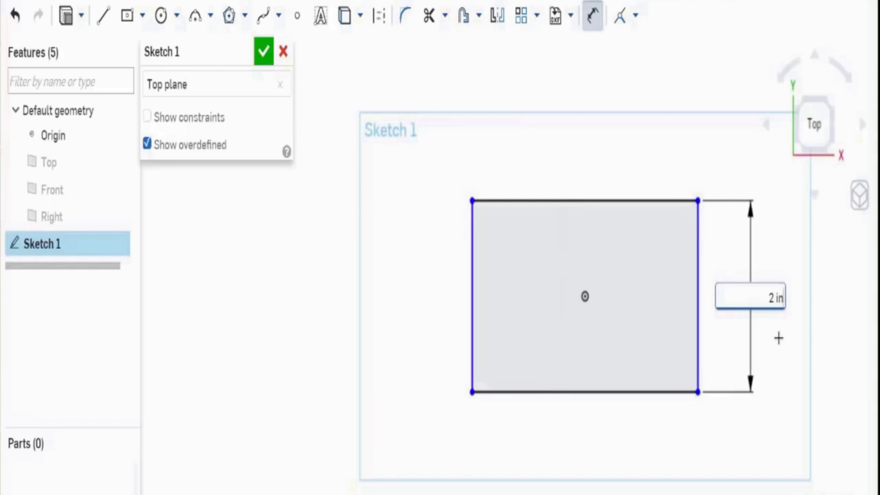
pyautogui.press('Return')
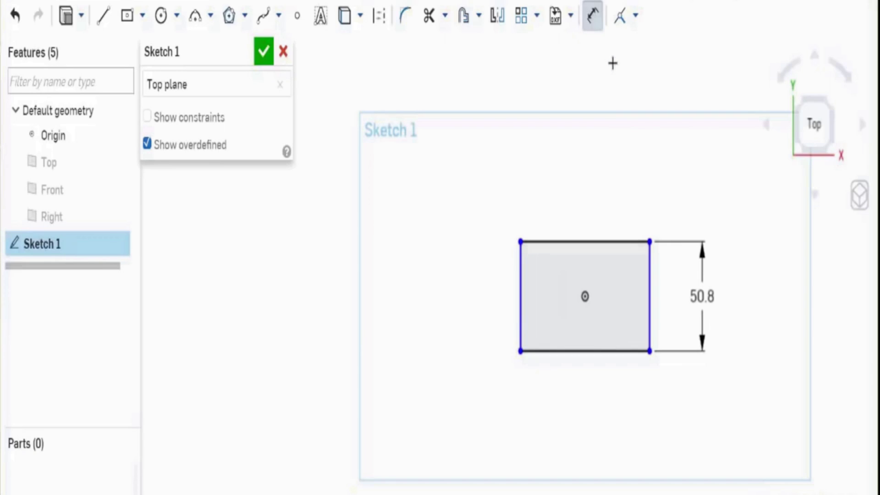
# - Dimension the rectangle's top edge to a 3 in width
pyautogui.click(598, 241)
pyautogui.click(589, 188)
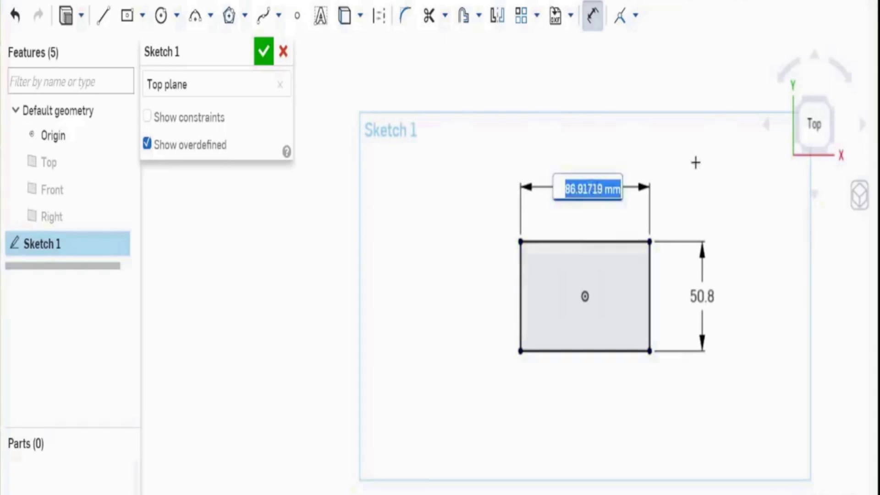
pyautogui.write('3in')
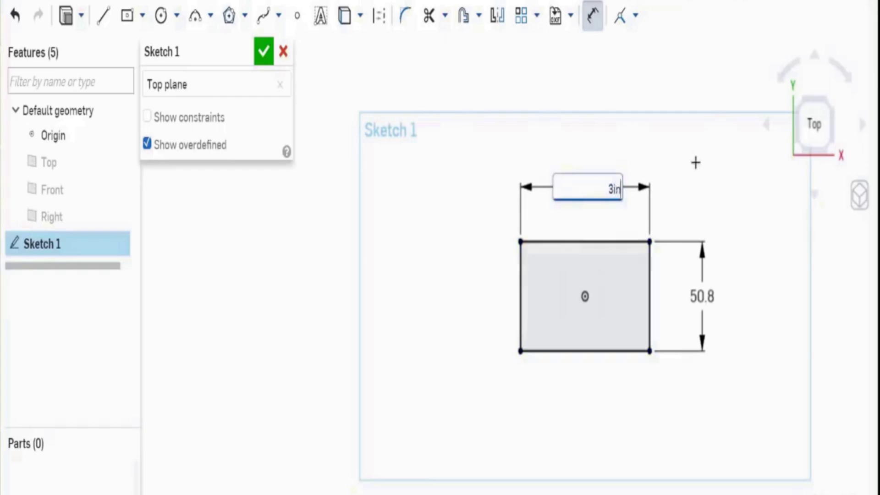
pyautogui.press('Return')
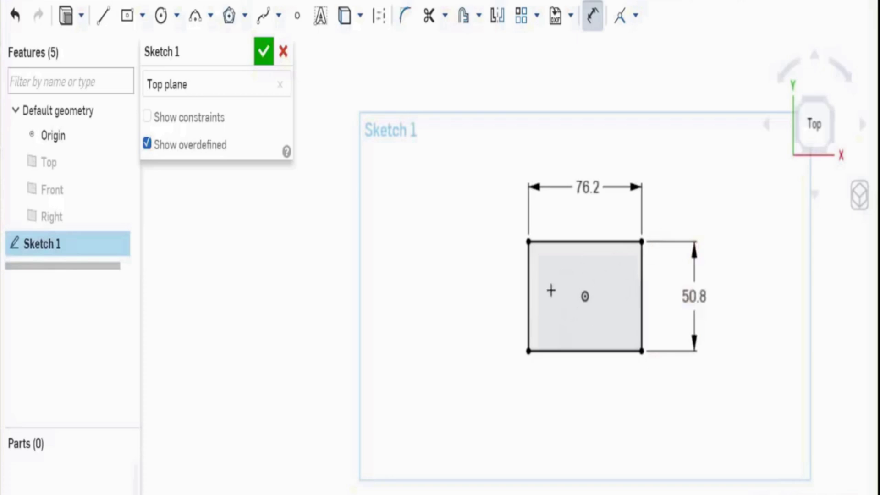
# - Draw a circle centred on the sketch origin inside the rectangle
pyautogui.click(162, 17)
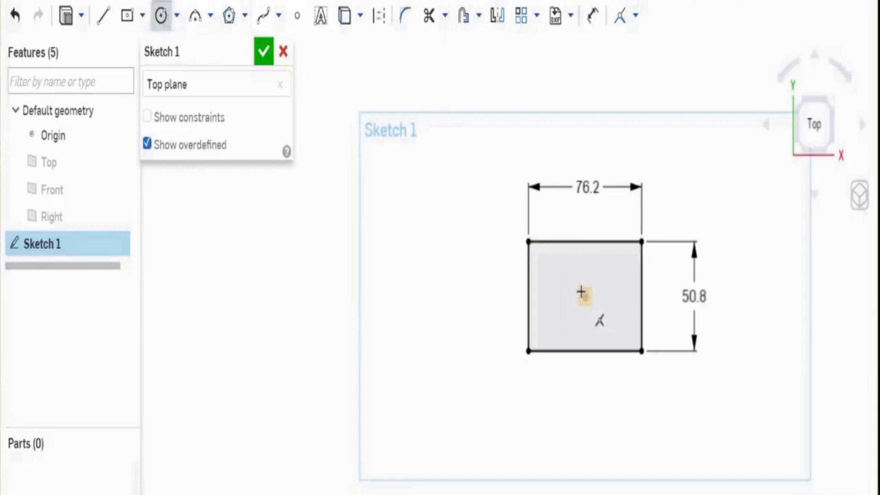
pyautogui.click(585, 295)
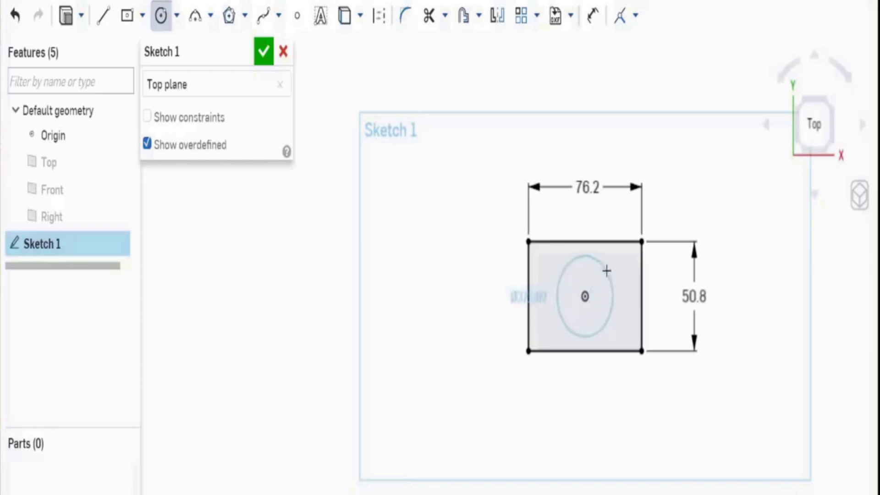
pyautogui.click(606, 271)
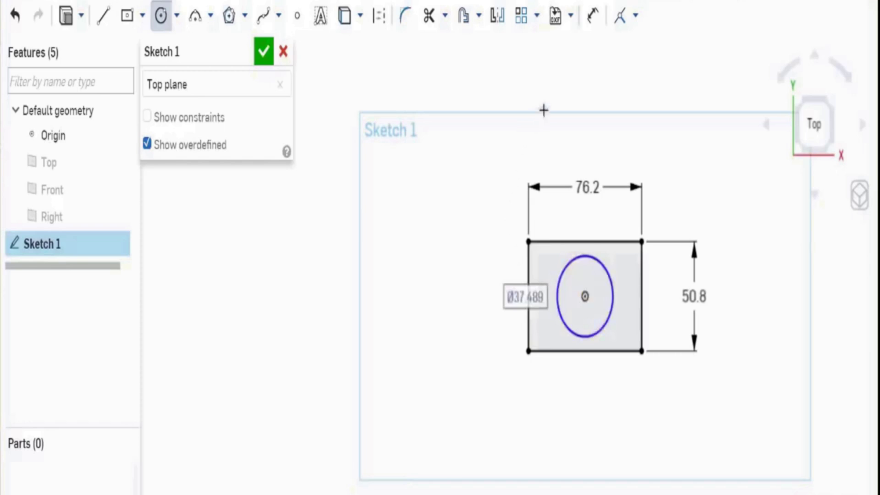
# - Dimension the circle's diameter to 1 in (25.4 mm)
pyautogui.click(593, 16)
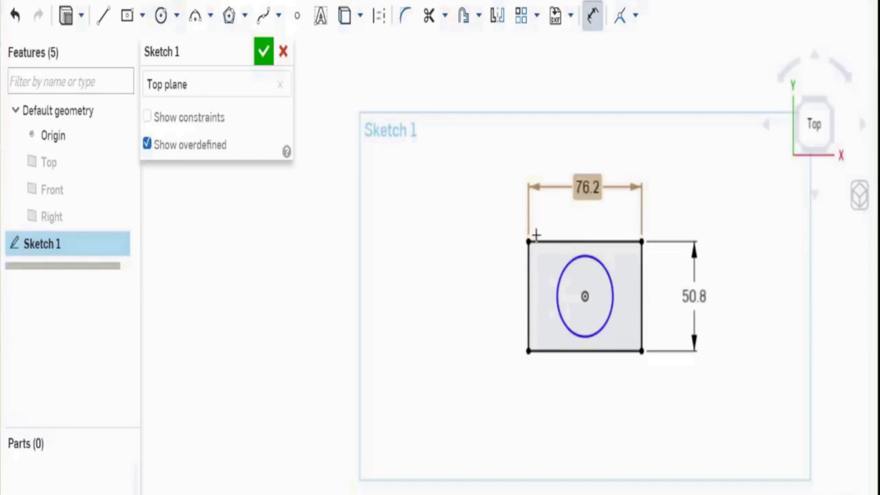
pyautogui.click(561, 270)
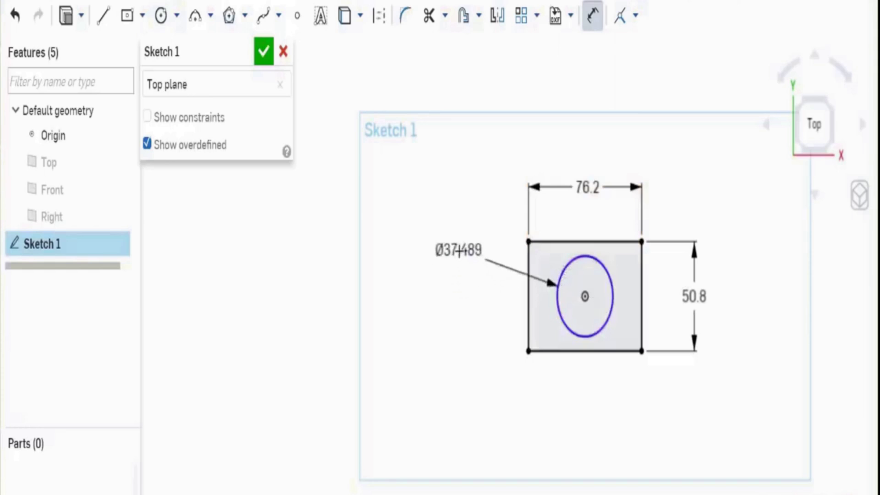
pyautogui.click(456, 324)
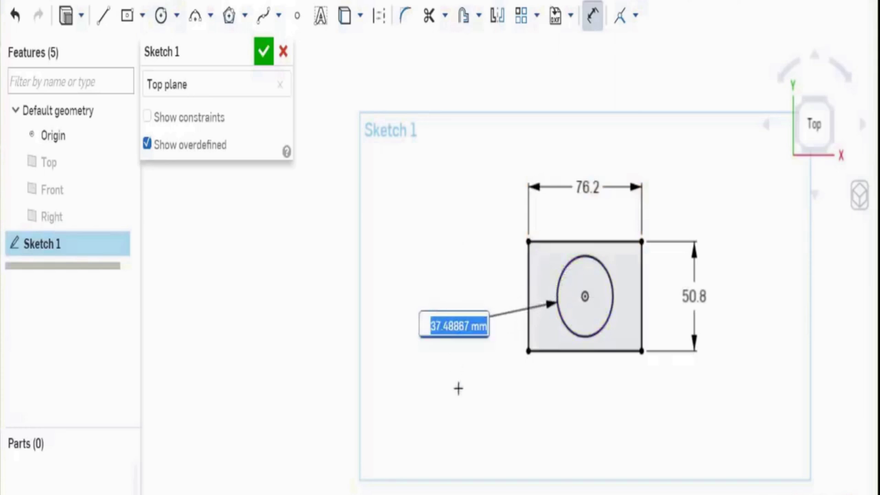
pyautogui.write('1in')
pyautogui.press('Return')
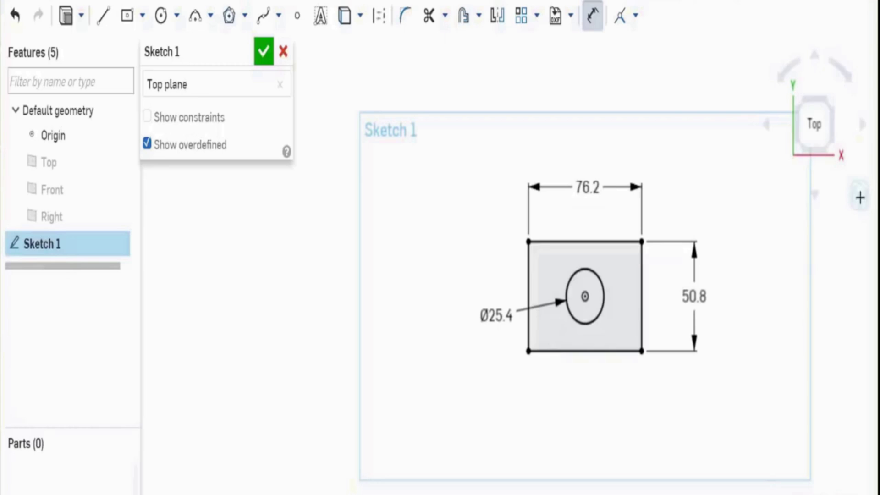
pyautogui.click(859, 196)
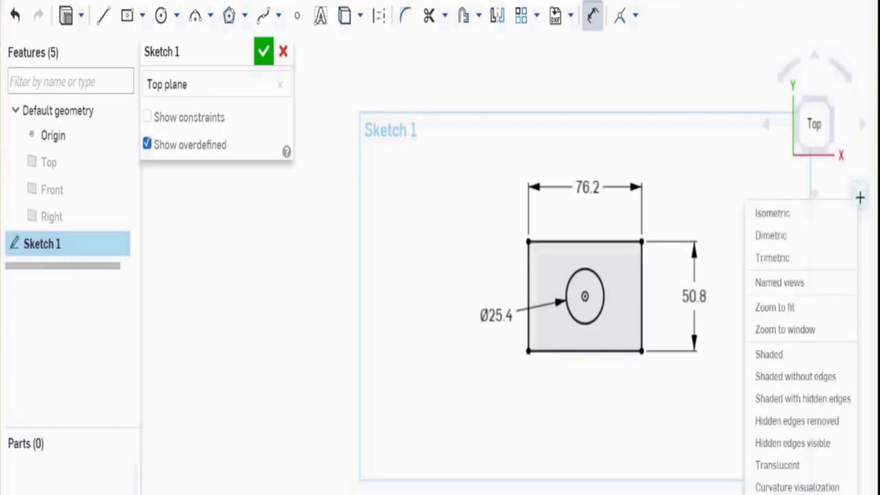
# - Switch to isometric view, accept Sketch 1, and start an Extrude feature
pyautogui.click(821, 219)
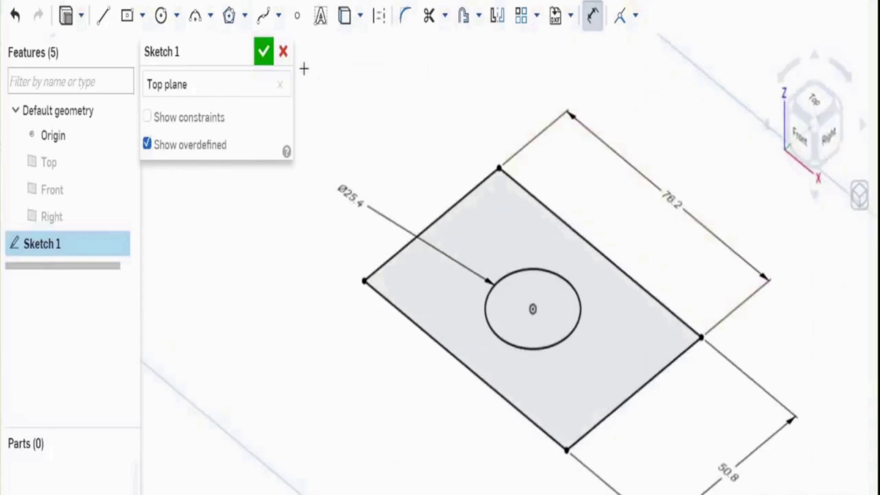
pyautogui.click(264, 52)
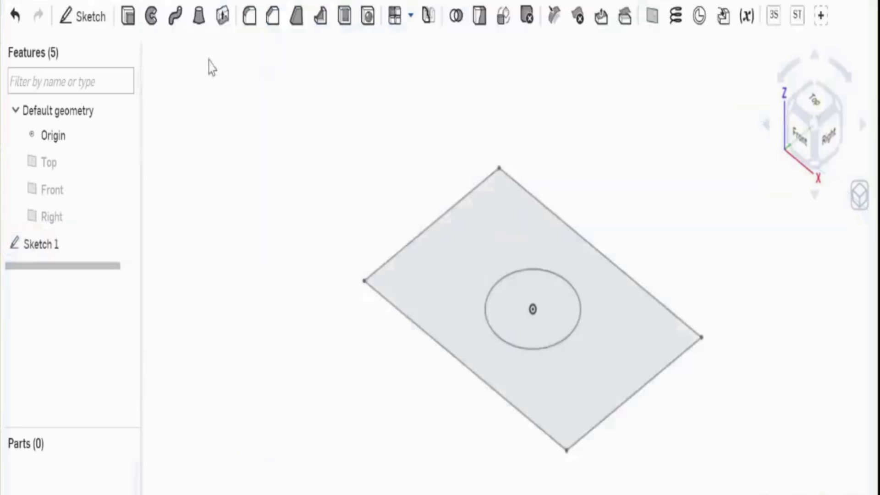
pyautogui.click(128, 18)
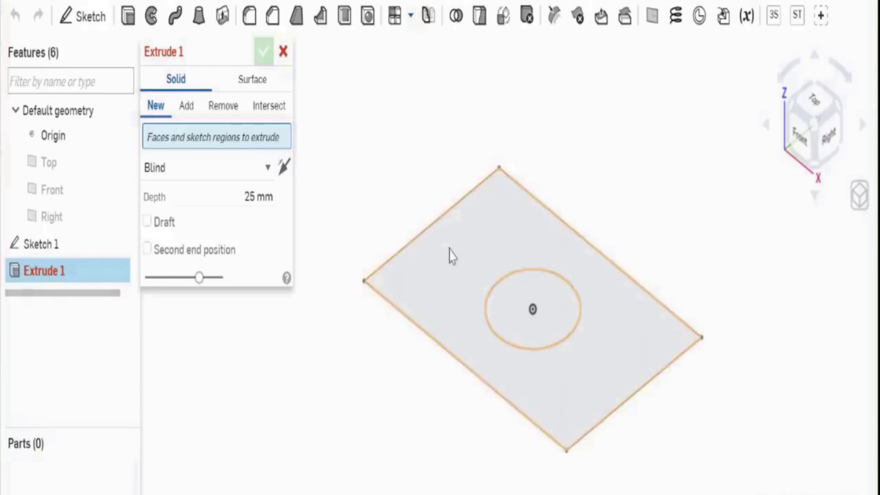
# - Select the face around the hole and the circle's region as Extrude 1's faces
pyautogui.click(469, 259)
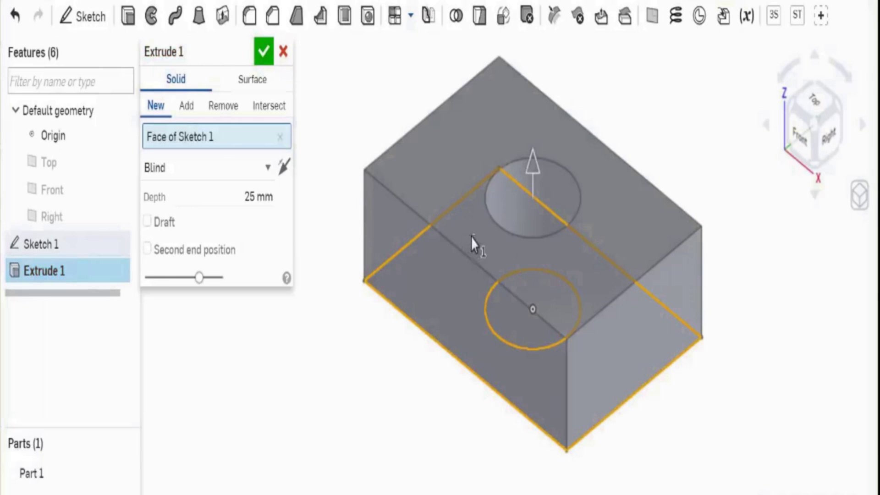
pyautogui.scroll(3, 469, 244)
pyautogui.scroll(2, 650, 230)
pyautogui.scroll(-5, 670, 310)
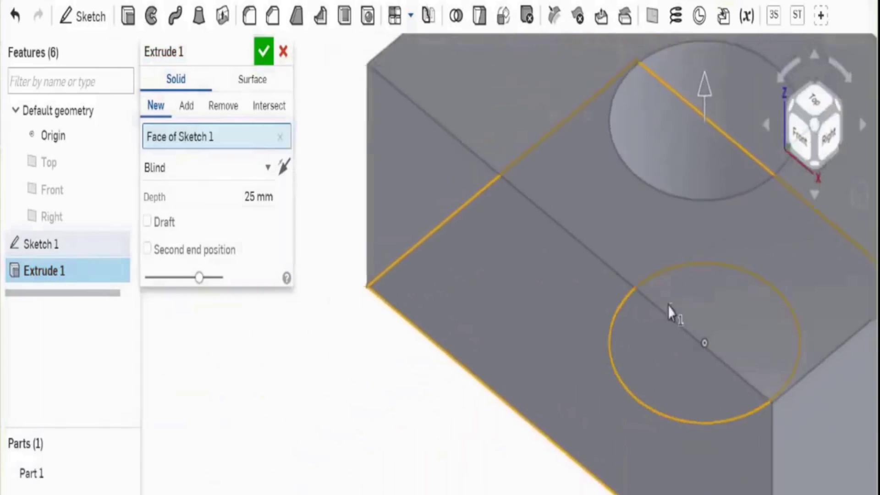
pyautogui.scroll(-2, 664, 328)
pyautogui.scroll(2, 838, 320)
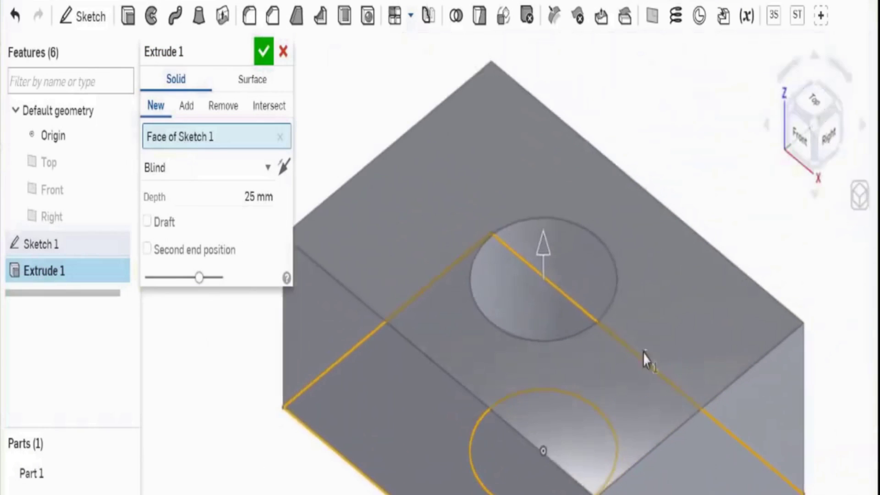
pyautogui.scroll(-2, 544, 344)
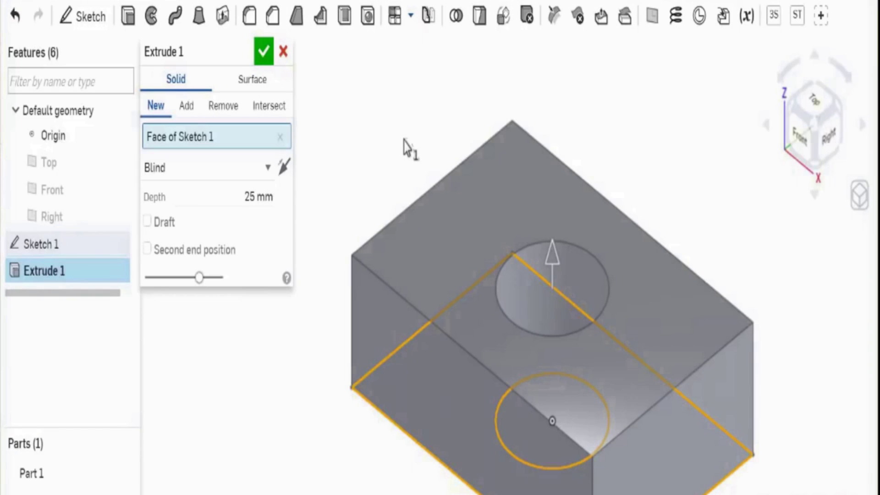
pyautogui.click(506, 425)
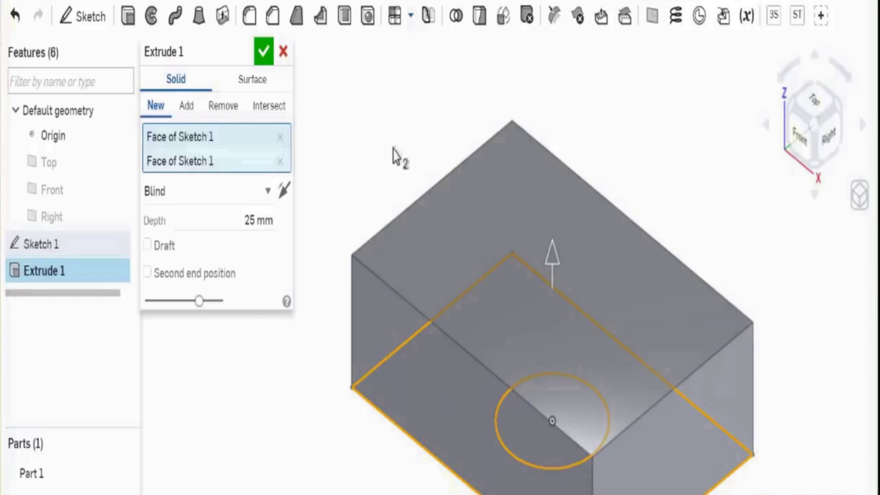
# - Deselect the circle's region so only the outer face extrudes, leaving the hole open
pyautogui.click(504, 412)
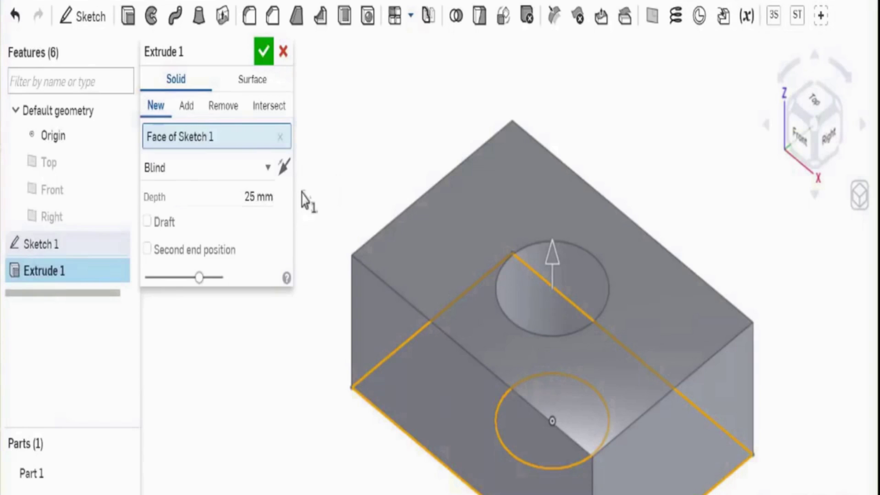
pyautogui.click(268, 167)
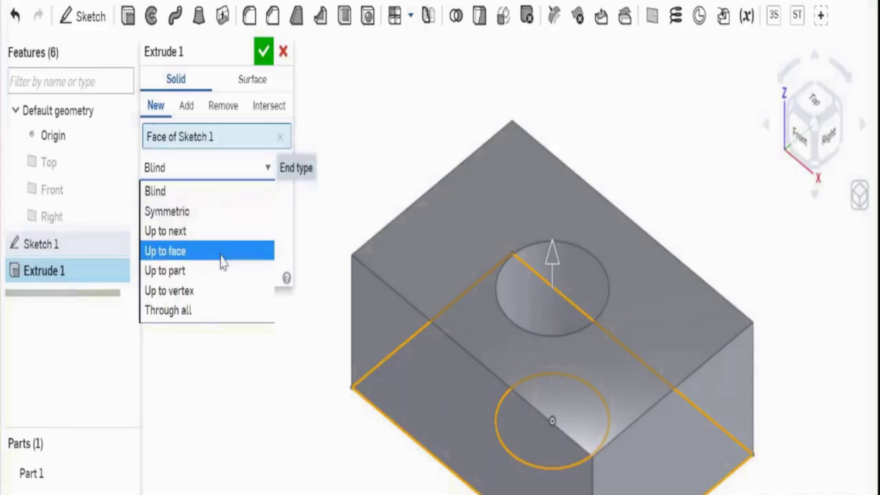
pyautogui.click(267, 169)
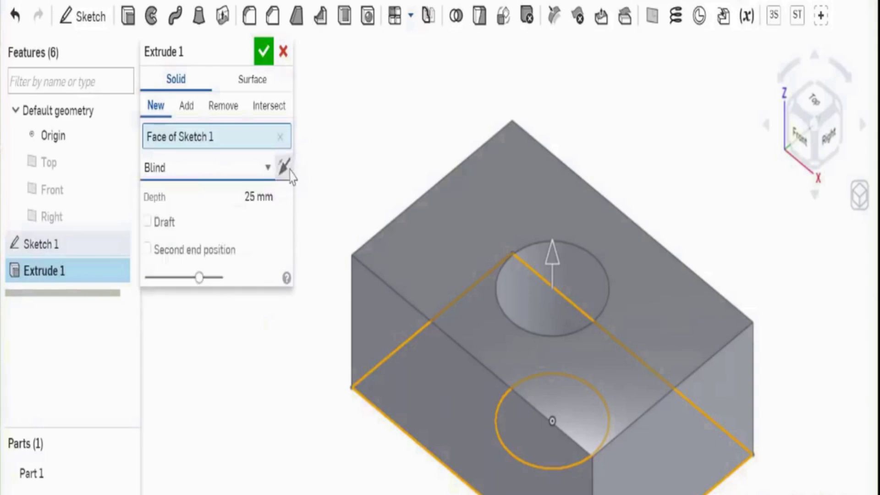
pyautogui.click(284, 167)
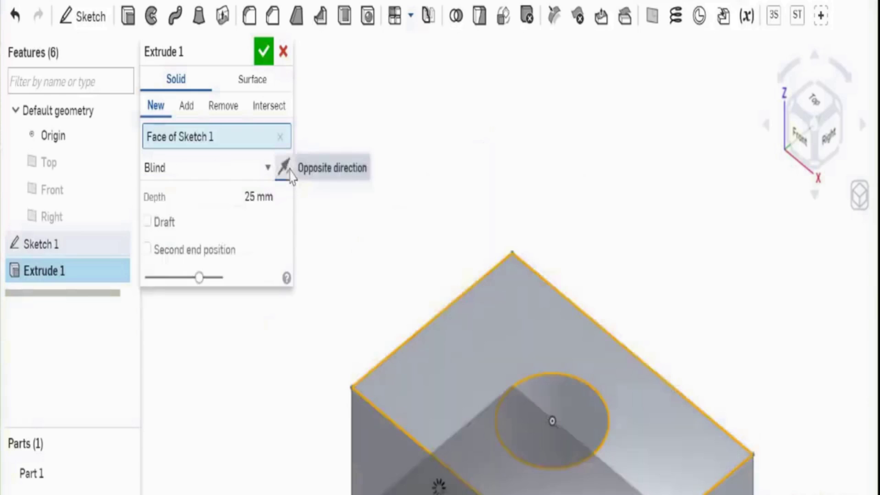
pyautogui.click(290, 174)
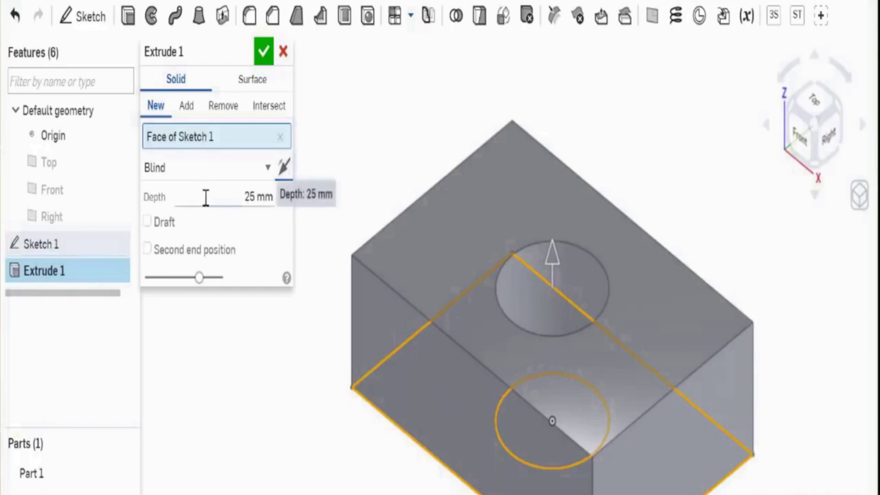
# - Set Extrude 1 depth to 0.5 in and accept it, creating Part 1
pyautogui.click(225, 195)
pyautogui.write('0.5')
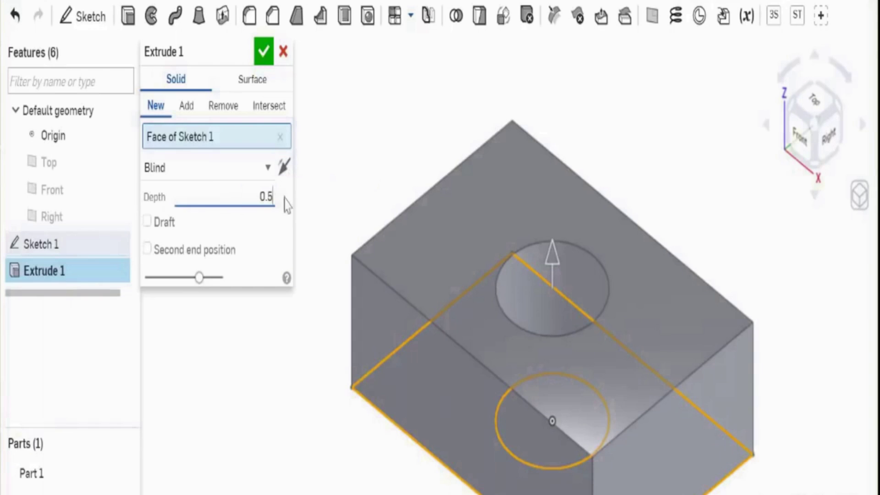
pyautogui.write('in')
pyautogui.press('Return')
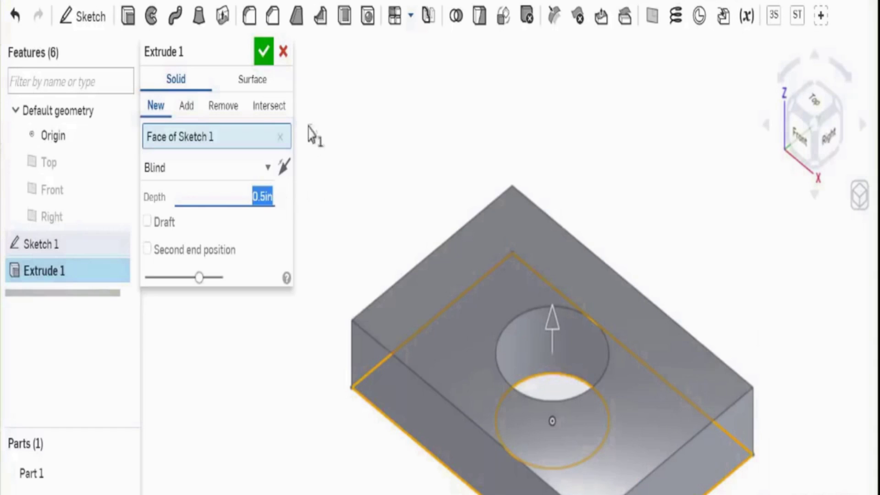
pyautogui.click(265, 55)
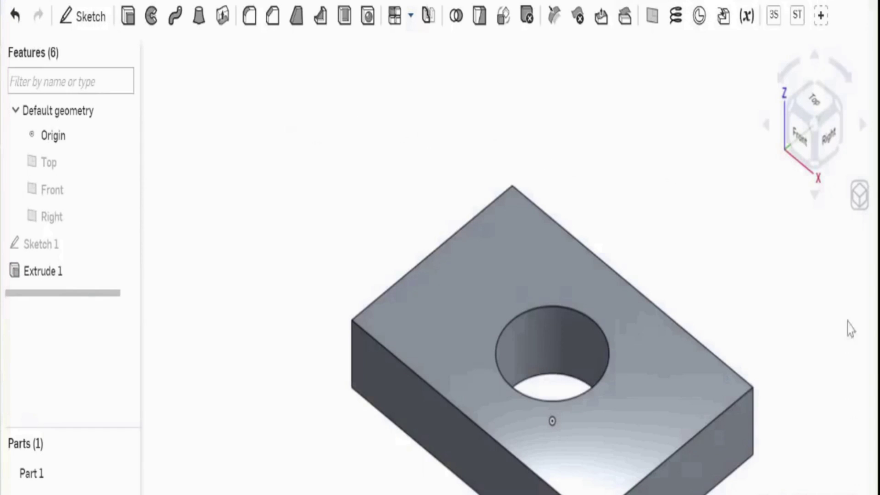
# - Switch to the Isometric view from the view cube dropdown
pyautogui.click(854, 201)
pyautogui.click(840, 215)
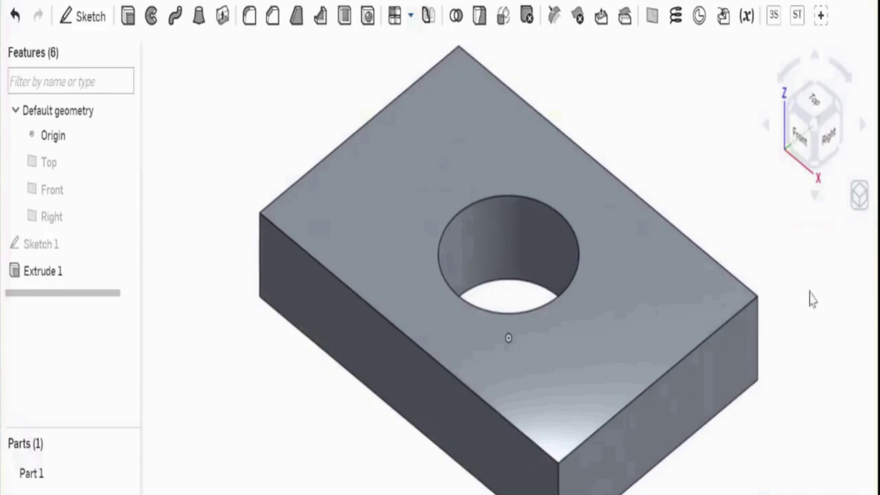